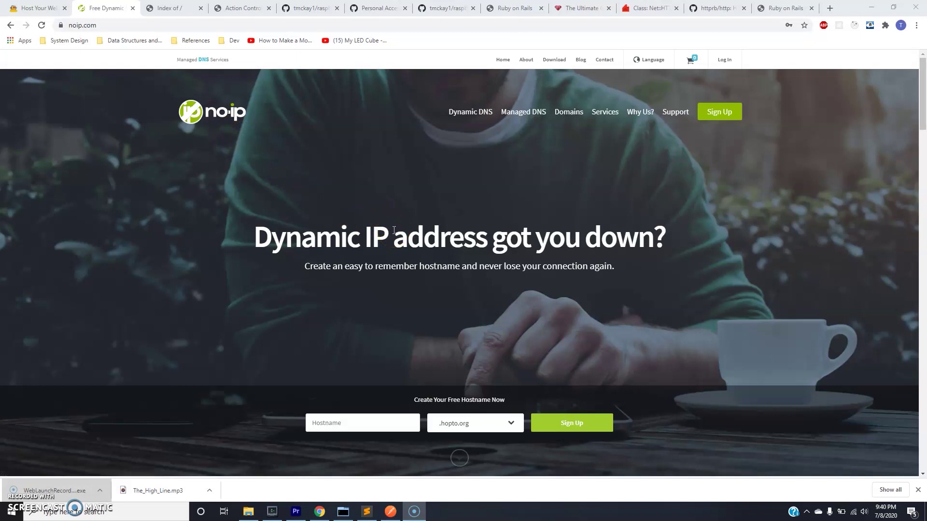
Start the free No-IP sign-up form and keep the .hopto.org hostname domain.
click(718, 124)
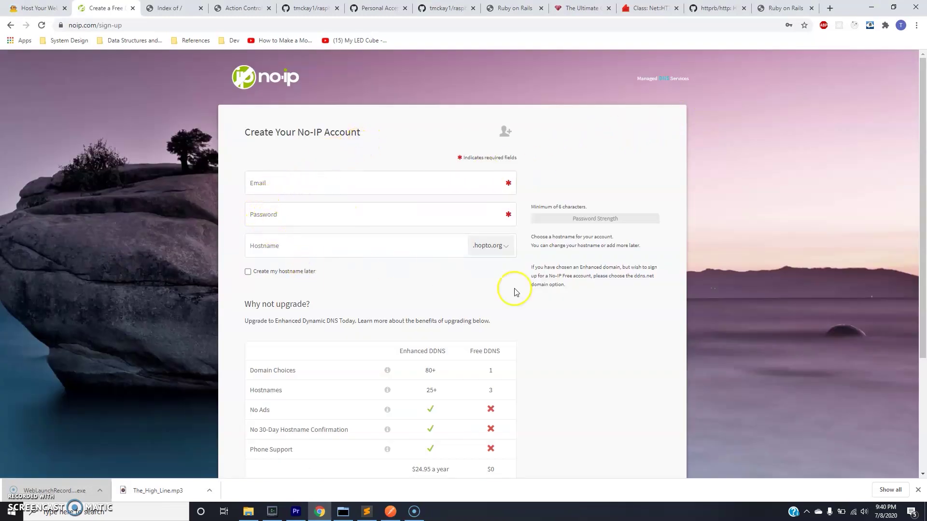
click(485, 248)
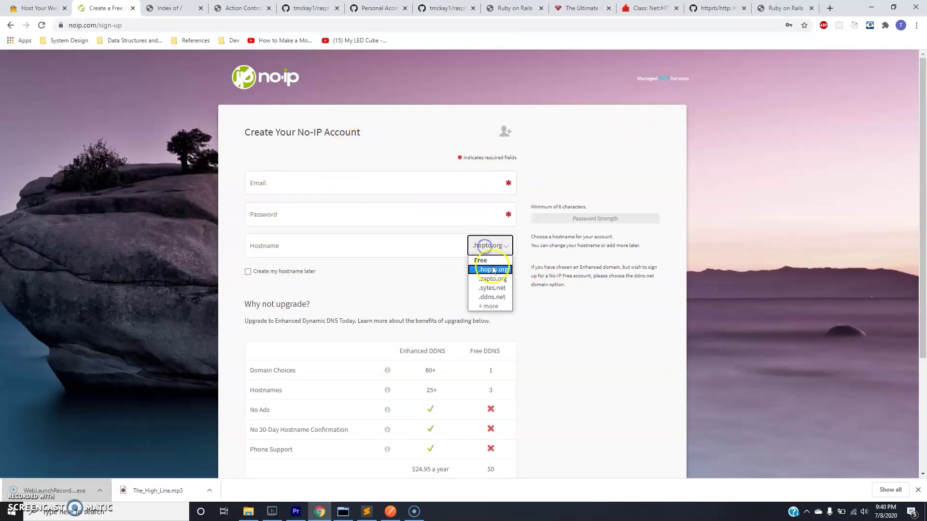
click(385, 287)
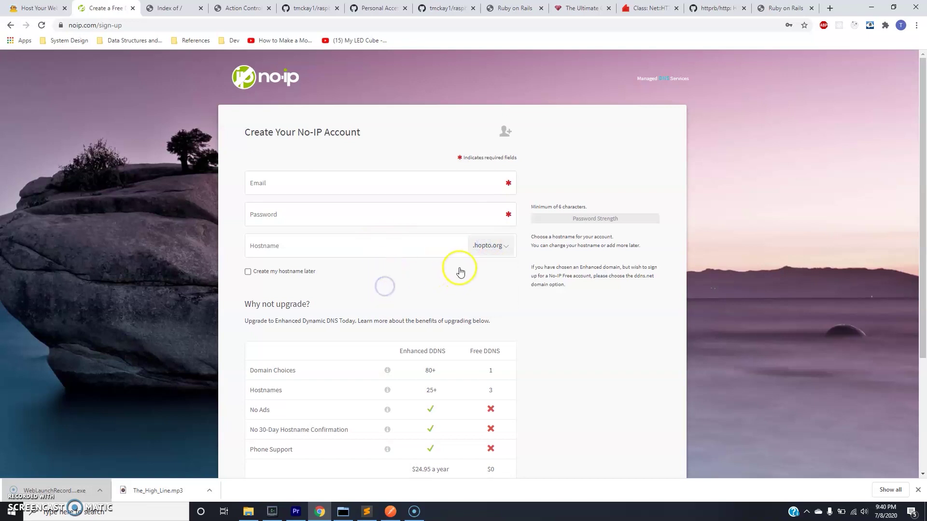
scroll(502, 289, down, 3)
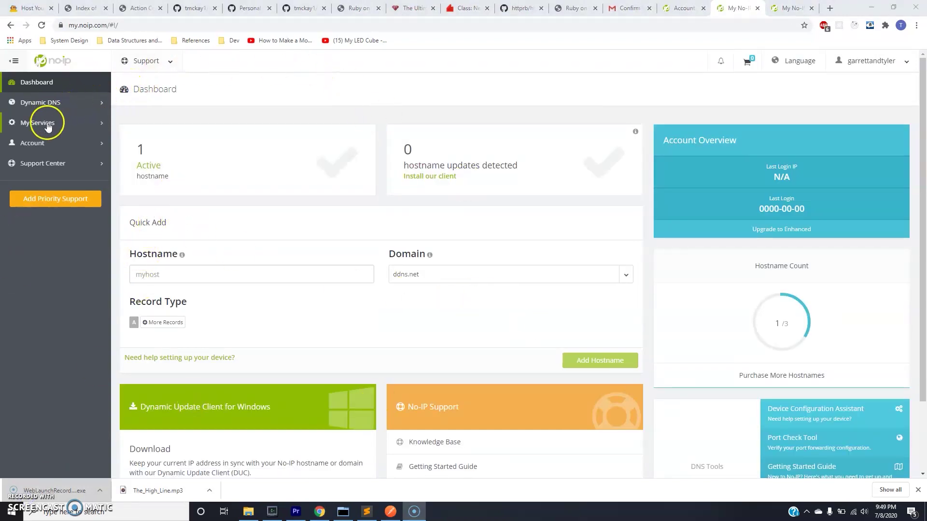
Open the Hostnames list showing the account's single A-record hostname.
click(43, 109)
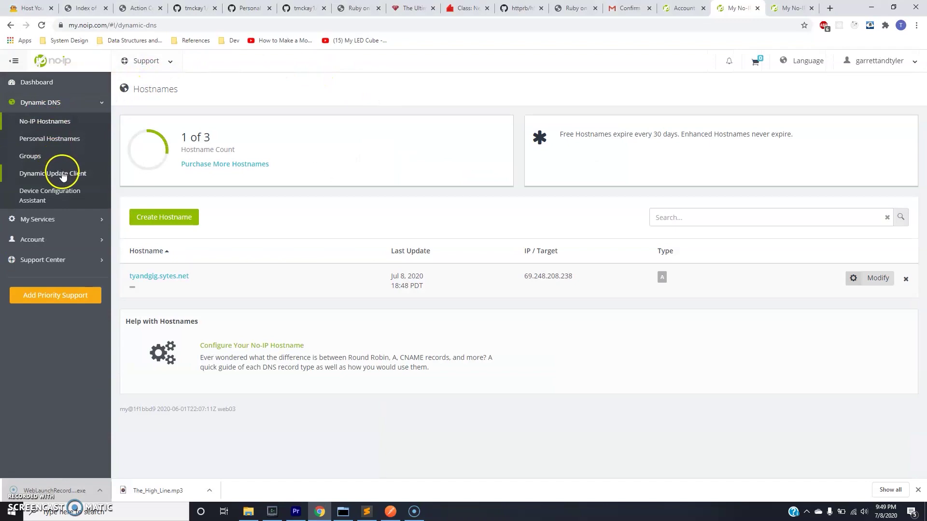
Open the Dynamic Update Client's Linux install instructions and highlight the download and terminal steps.
click(59, 173)
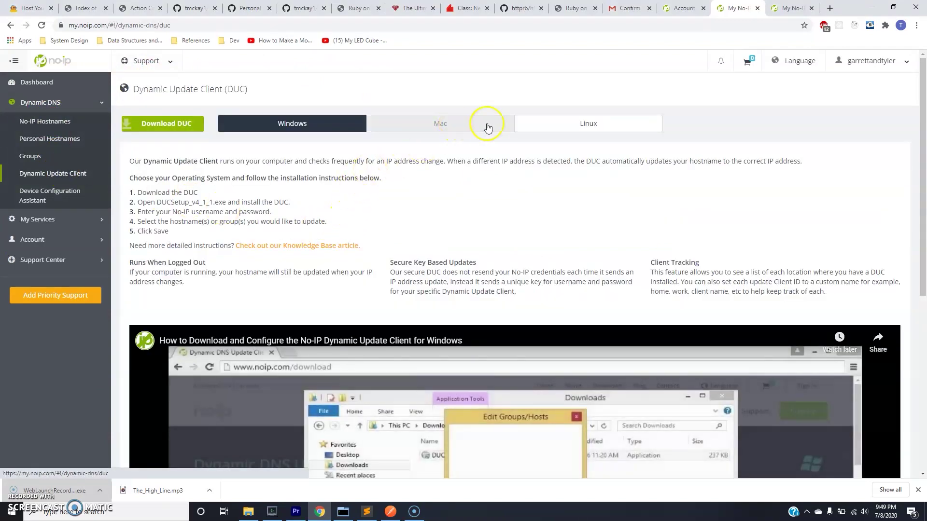
click(536, 127)
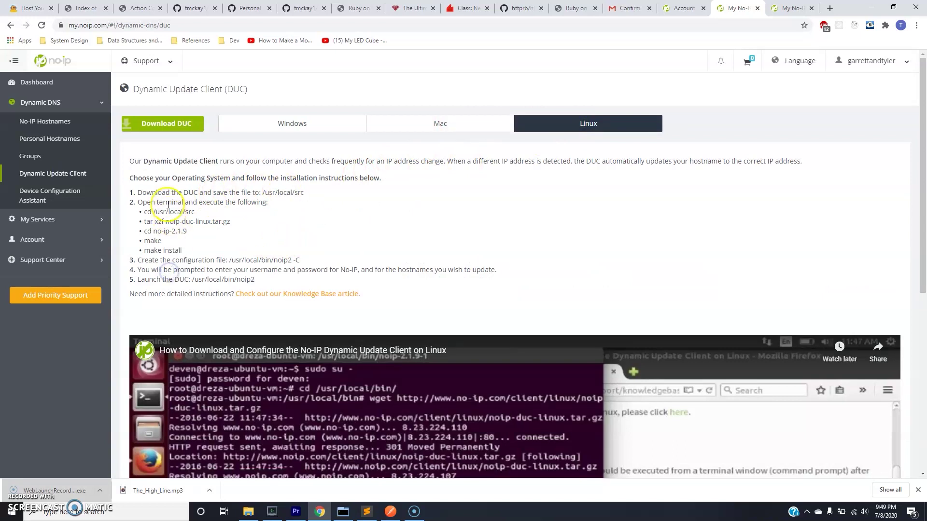
click(160, 190)
drag(161, 189, 181, 250)
click(207, 261)
click(194, 258)
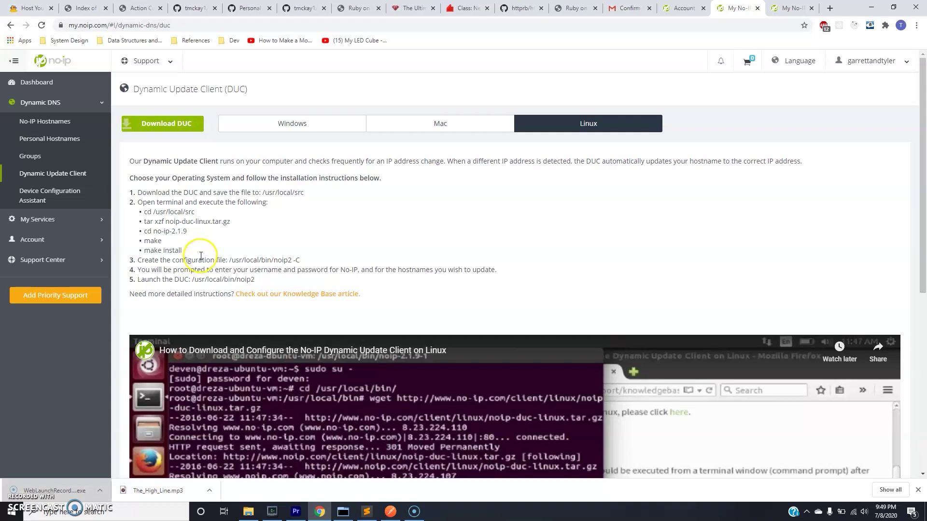
click(229, 257)
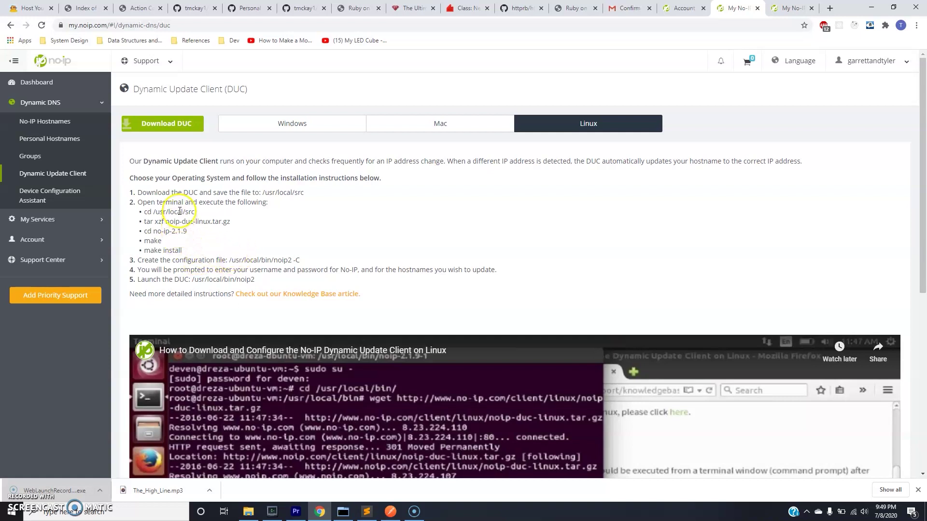
Highlight the make, make install, username/password and noip2 launch path instructions.
drag(160, 211, 189, 207)
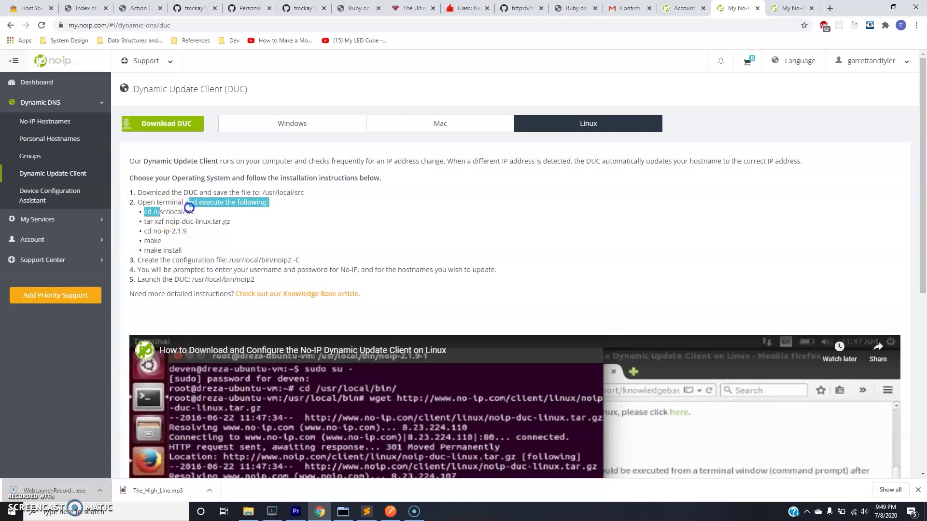
click(189, 208)
drag(145, 240, 294, 259)
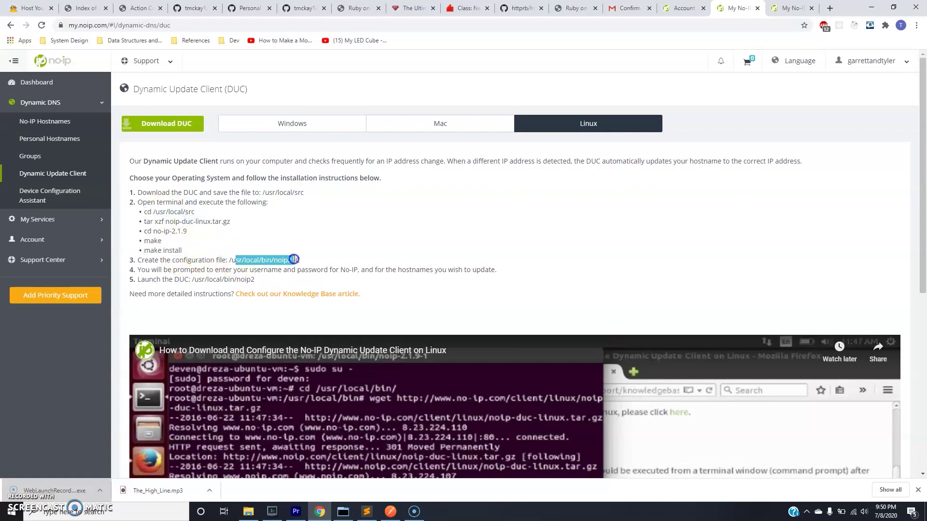
click(264, 268)
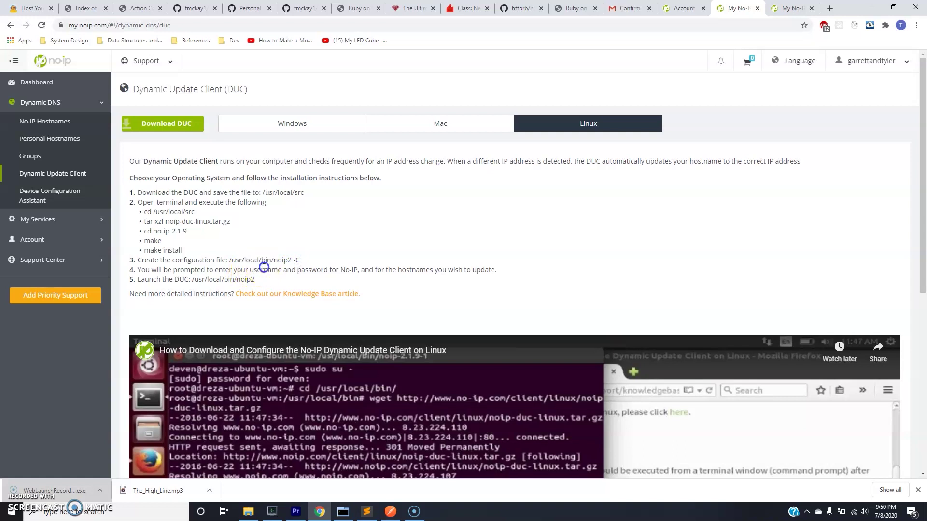
drag(264, 267, 329, 271)
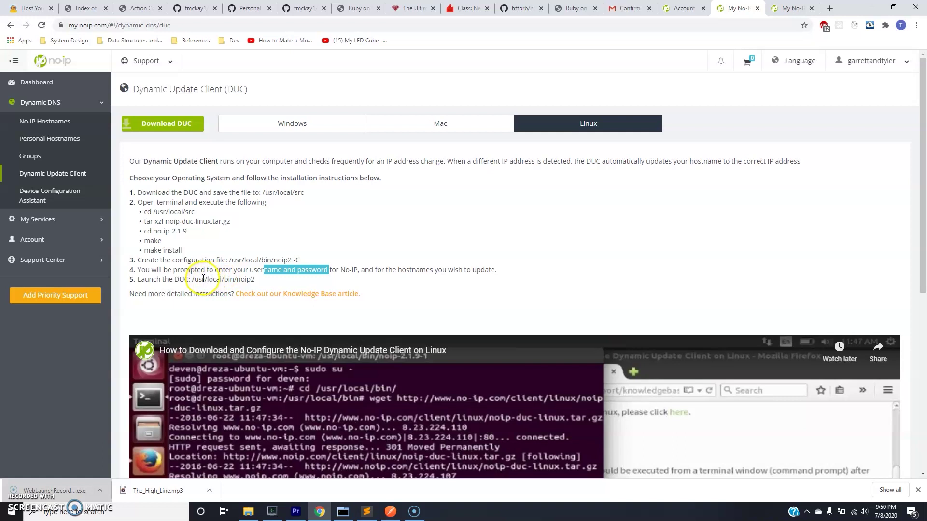
drag(201, 279, 258, 281)
click(248, 271)
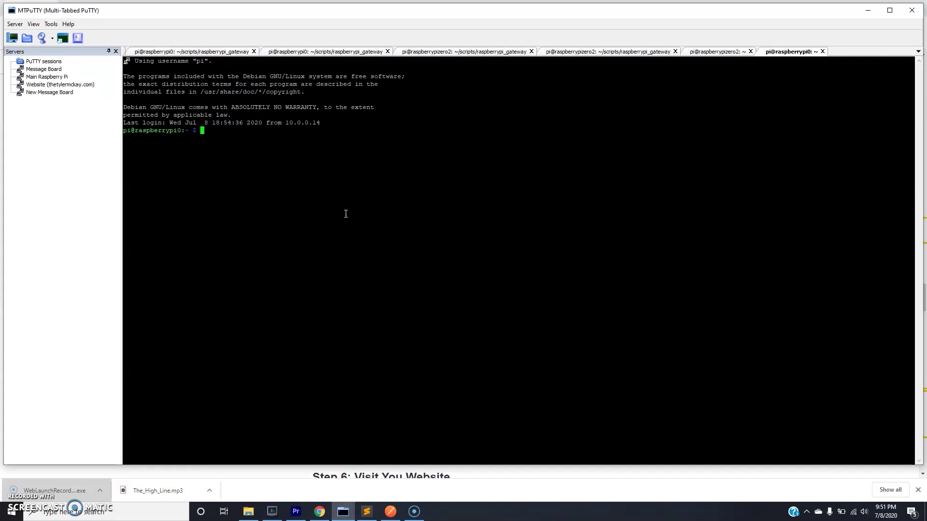
Open /etc/rc.local with sudo vi and find the sudo noip2 line.
text(vi)
key(BackSpace)
key(BackSpace)
key(BackSpace)
text(sudo vi /etc/rc.local)
key(Return)
key(Down)
key(Down)
key(Down)
key(Down)
key(Down)
key(Down)
key(Down)
key(Down)
key(Down)
key(Down)
key(Down)
key(Down)
key(Down)
key(Down)
key(Down)
key(Down)
key(Down)
key(Down)
key(Down)
key(Down)
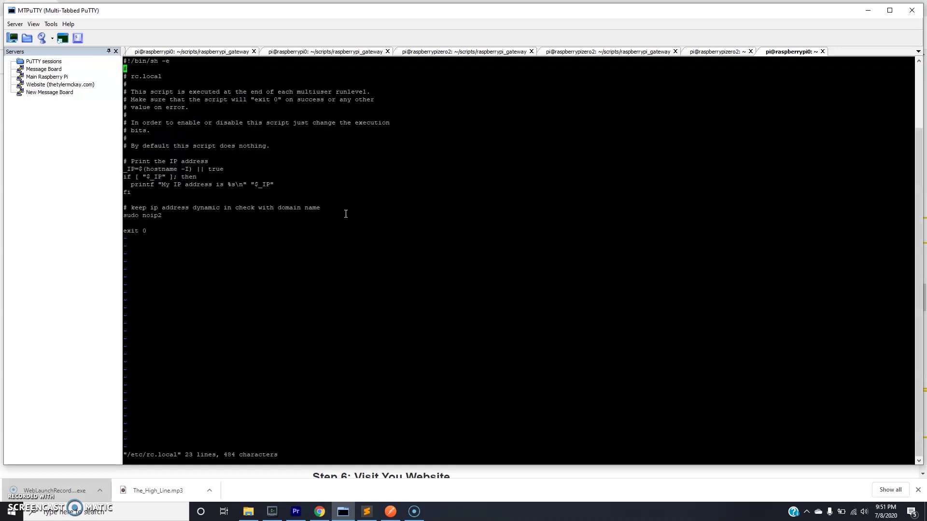
key(Up)
Quit vi with :q and list running noip processes with ps -ef | grep noip.
text(:q)
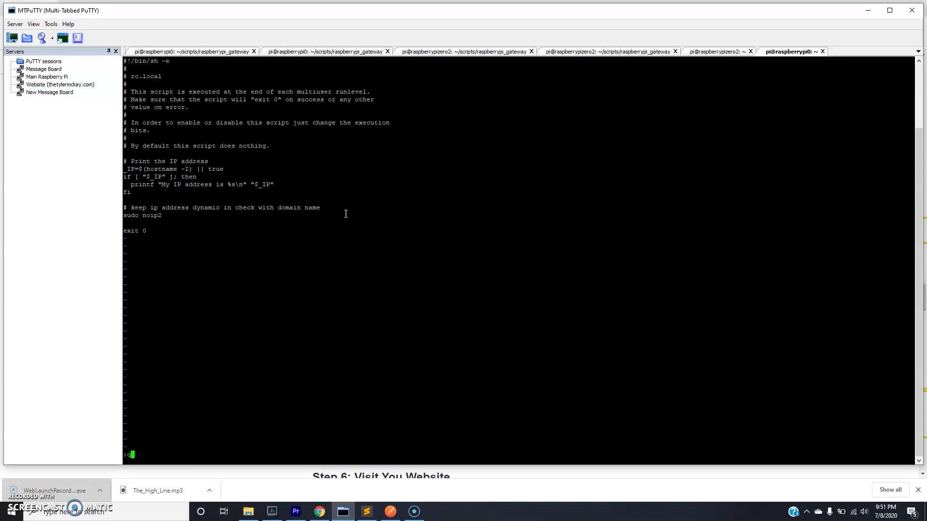
key(Return)
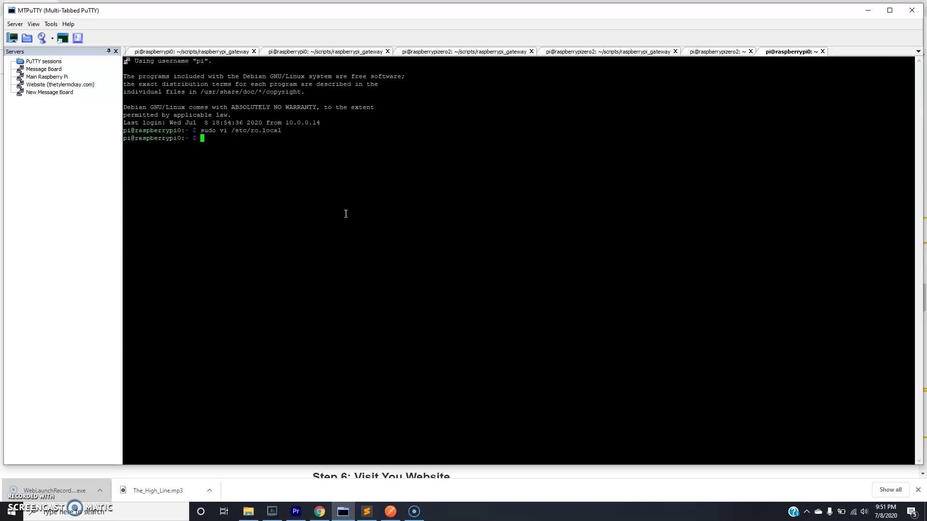
text(ps -ef | grep noip)
key(Return)
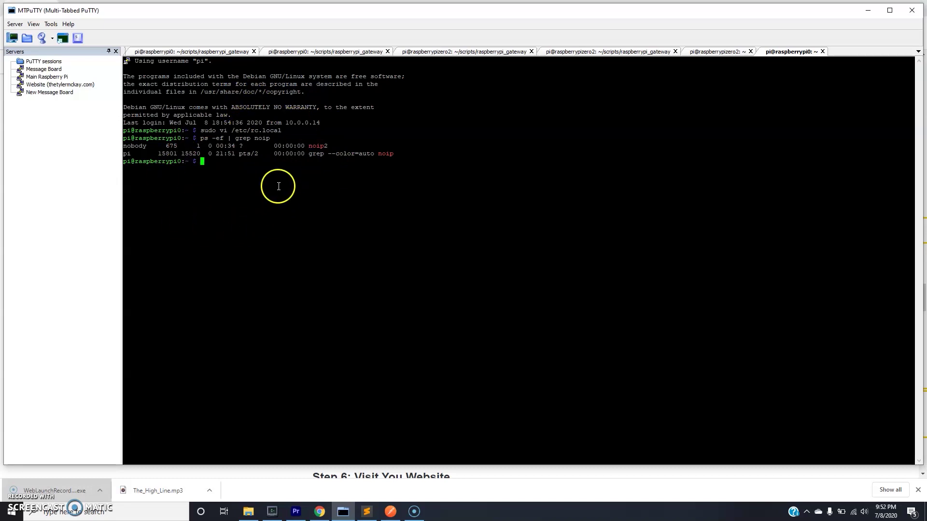
Check the hostname's Last Update date in No-IP, then return to the Remote Access page.
key(alt+Tab)
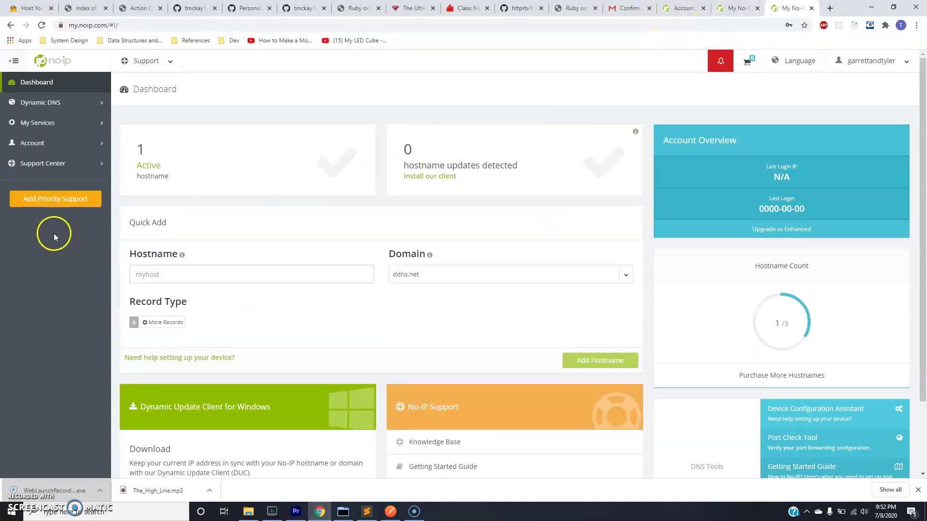
click(56, 104)
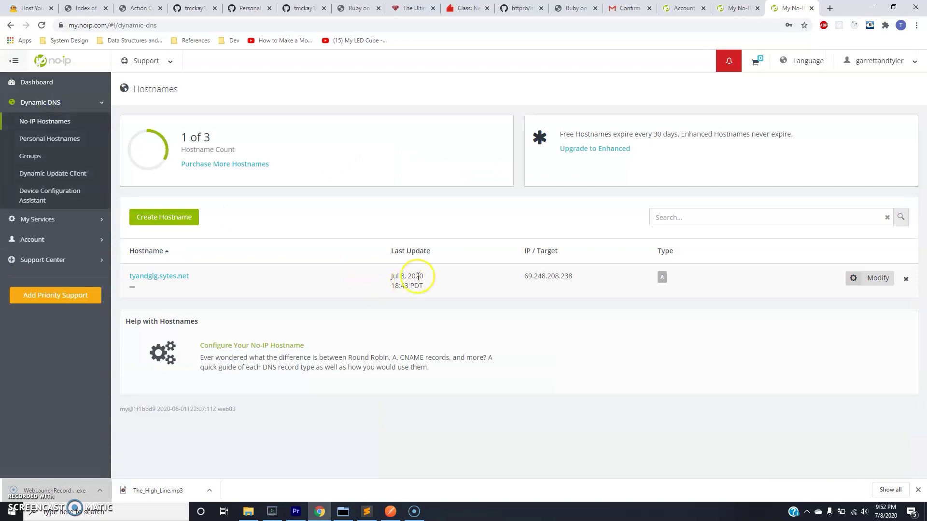
drag(398, 279, 415, 279)
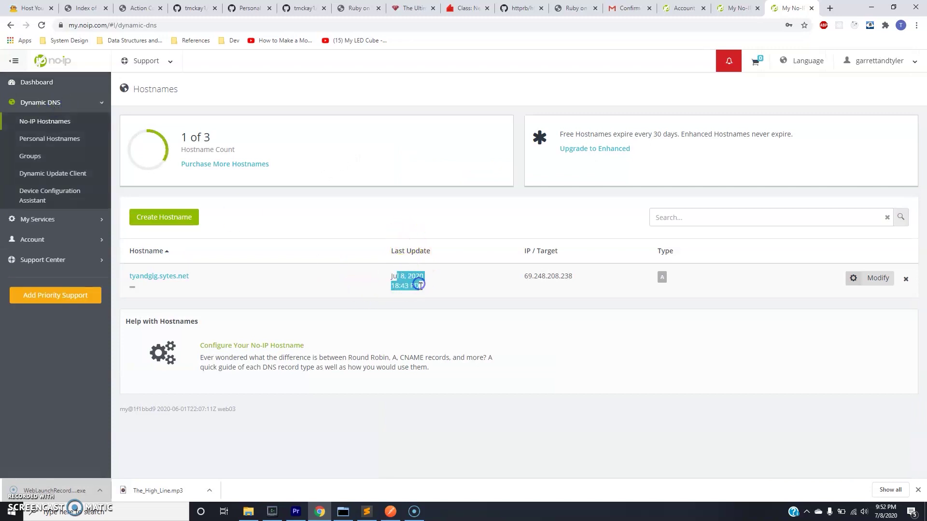
click(415, 280)
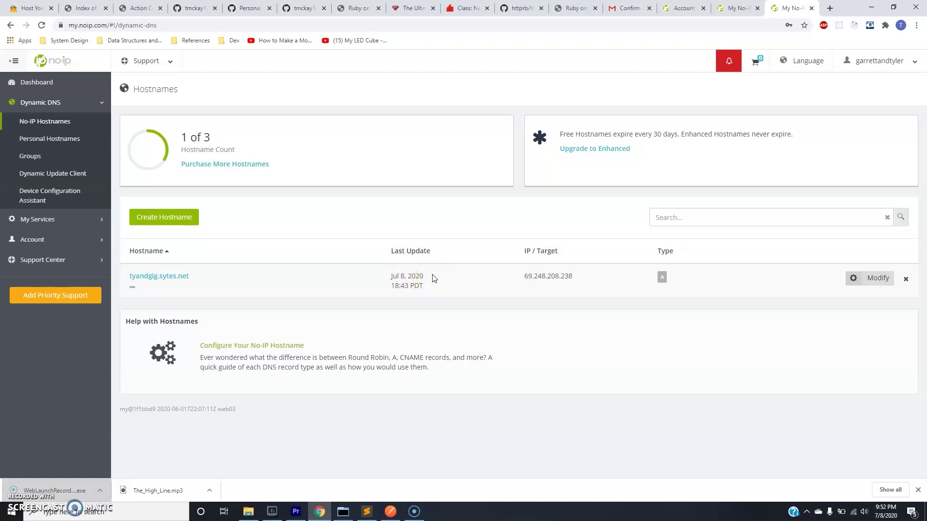
click(681, 9)
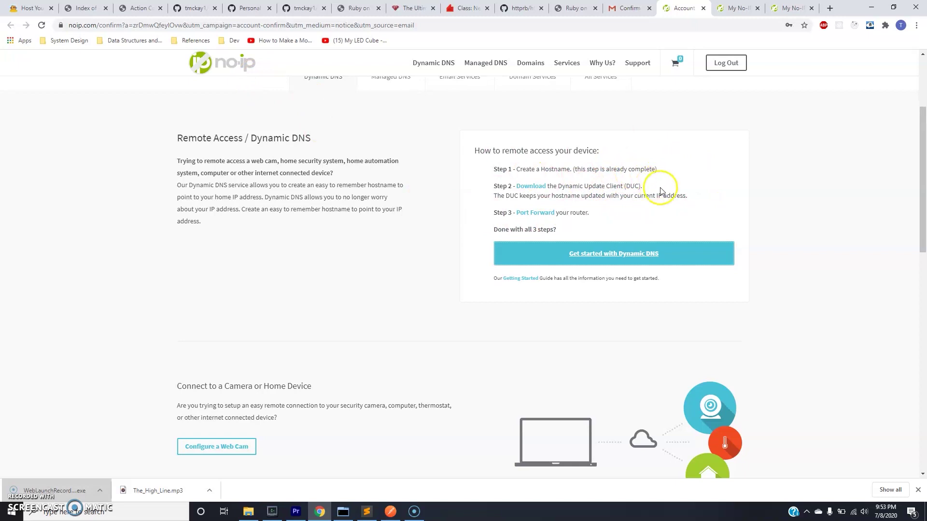
Open Step 3's Port Forward guide in a background tab from the Remote Access page.
scroll(664, 194, down, 1)
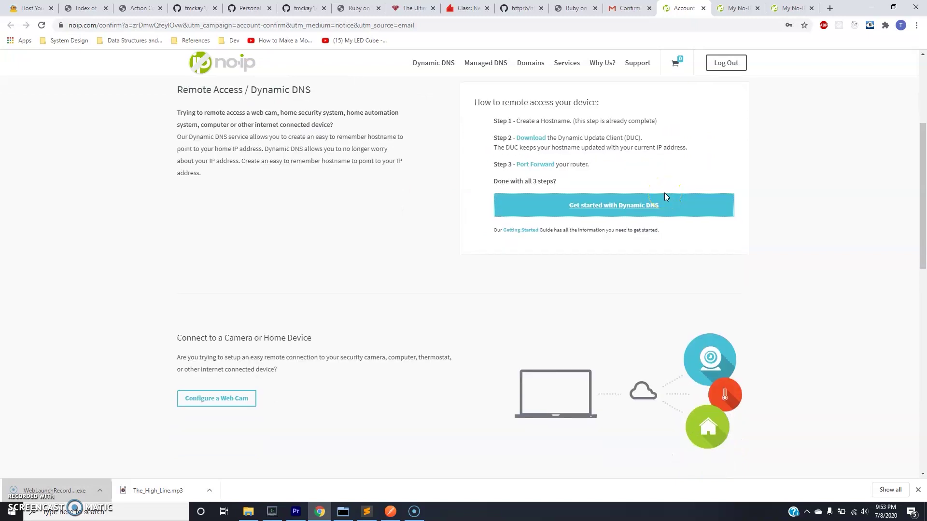
scroll(664, 196, up, 1)
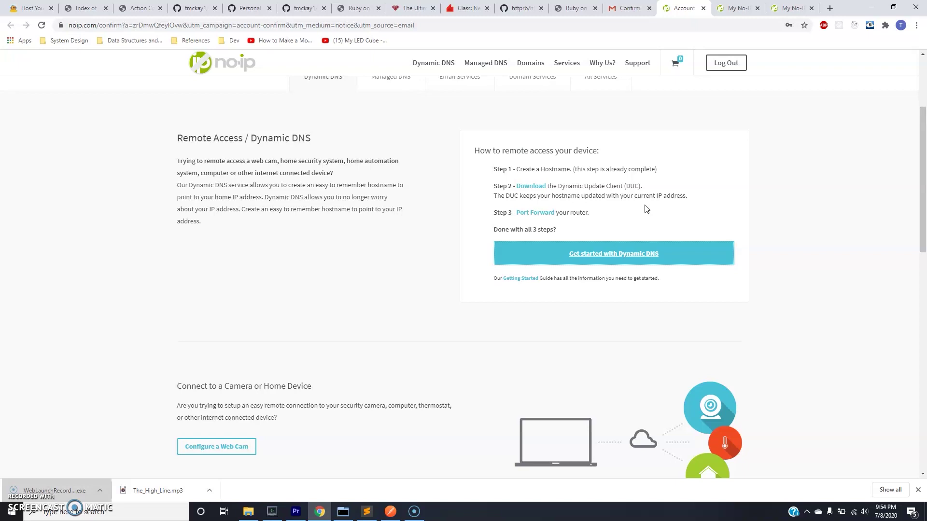
middle_click(534, 213)
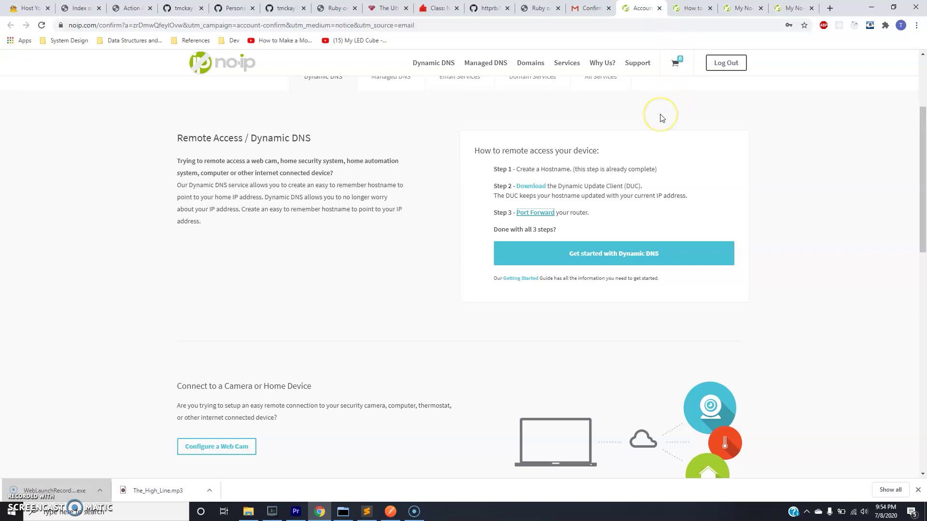
Scroll through the port-forwarding guide's steps and Linksys and NETGEAR examples, then return to Remote Access.
click(687, 13)
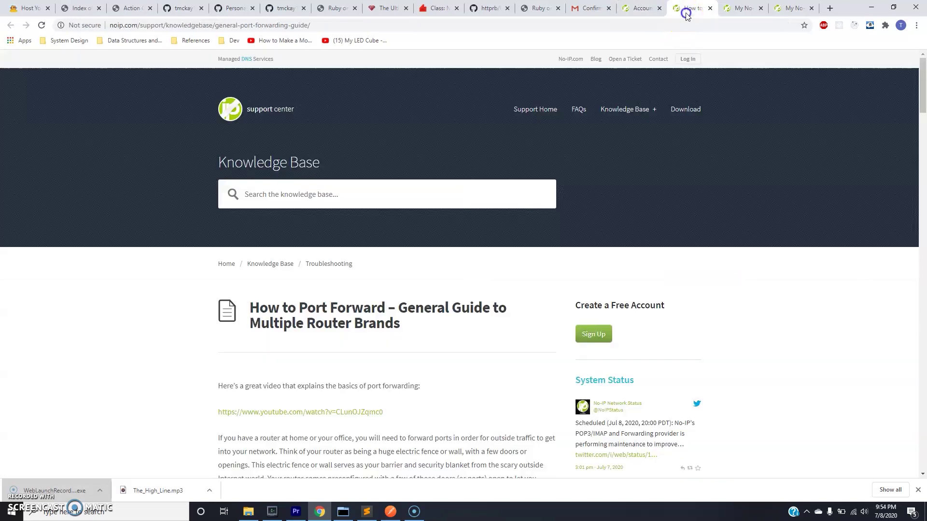
click(630, 4)
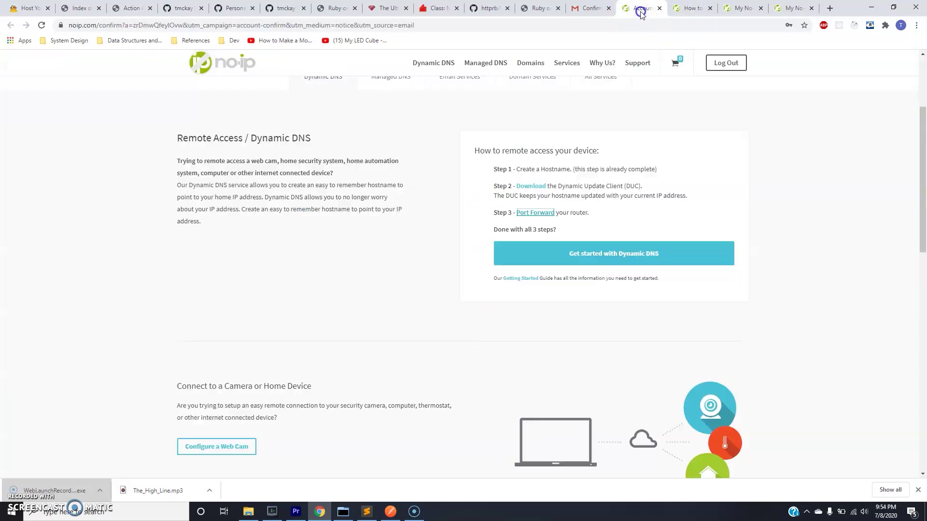
click(685, 9)
scroll(390, 312, down, 12)
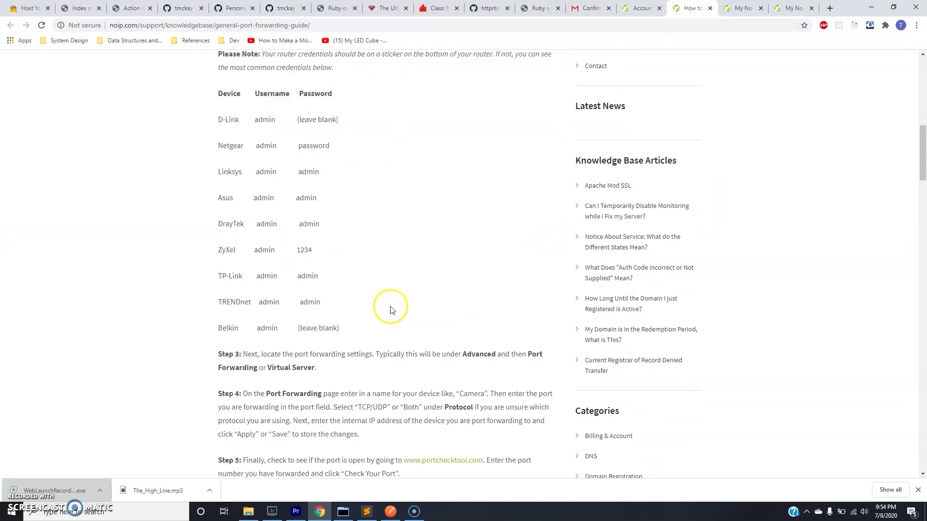
scroll(392, 295, down, 6)
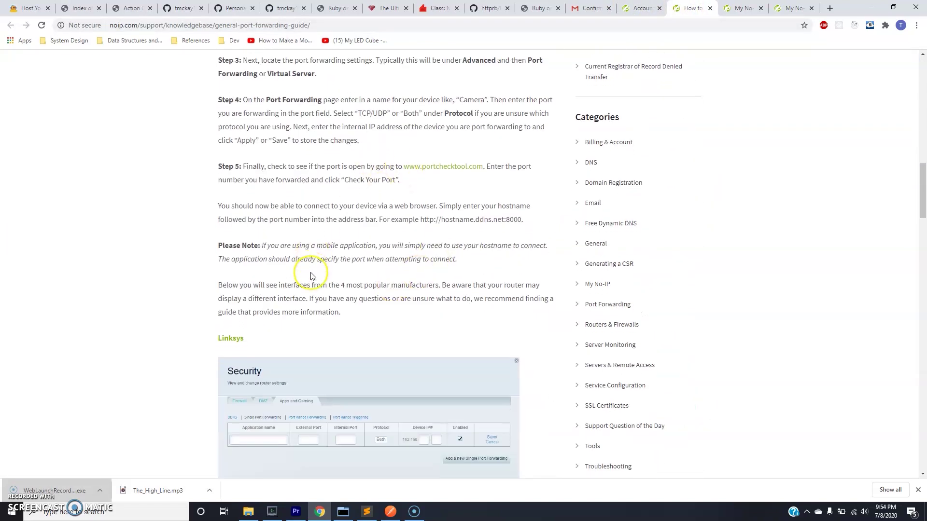
scroll(310, 276, down, 7)
scroll(310, 276, up, 5)
scroll(332, 195, down, 1)
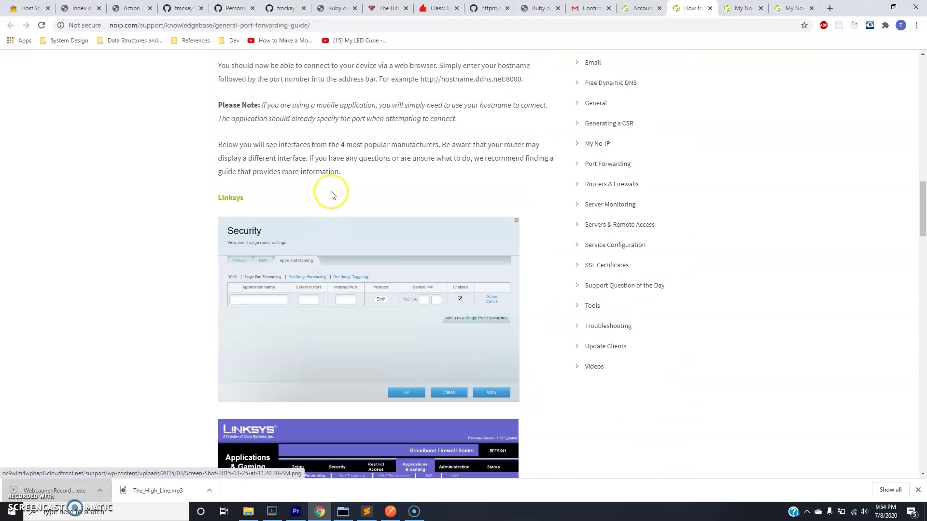
scroll(284, 187, down, 5)
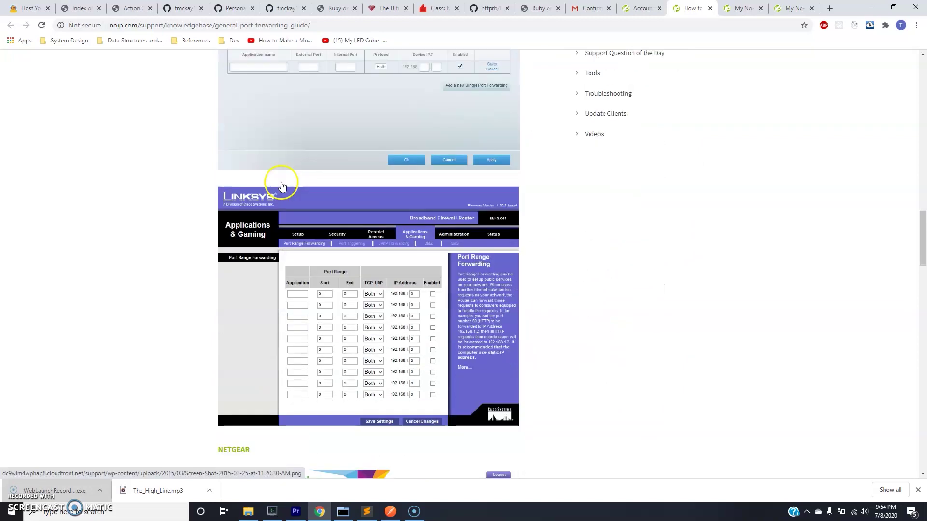
scroll(283, 187, up, 3)
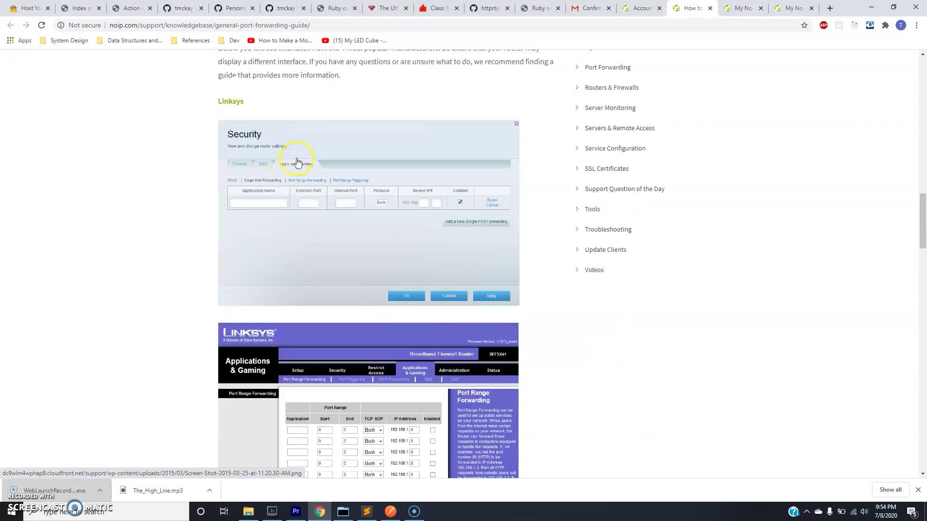
scroll(297, 162, down, 10)
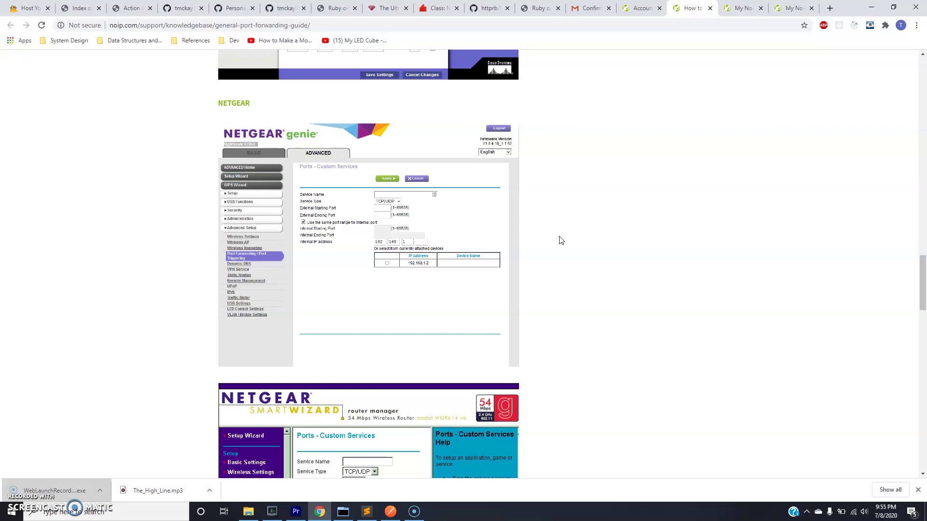
click(640, 12)
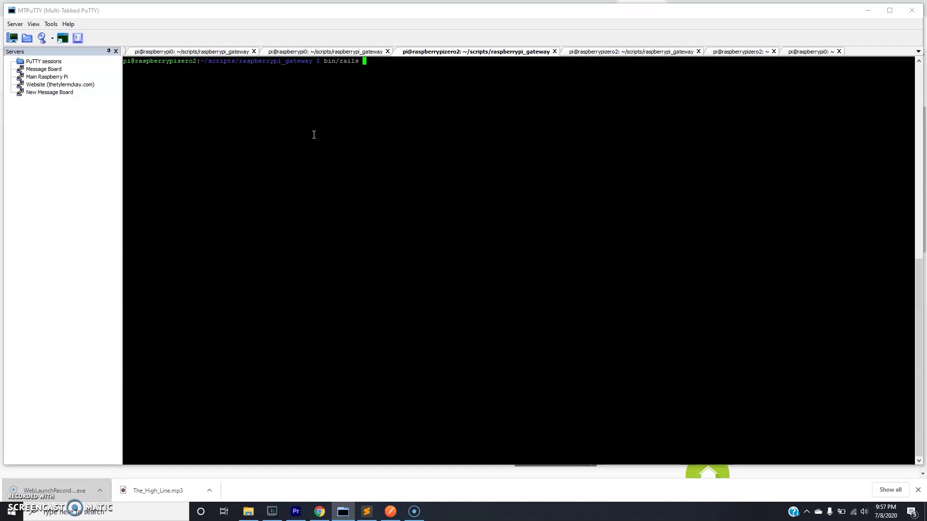
Type bin/rails -b 0.0.0.0 at the Pi's raspberrypi_gateway prompt.
text(-b 0.0.0.0)
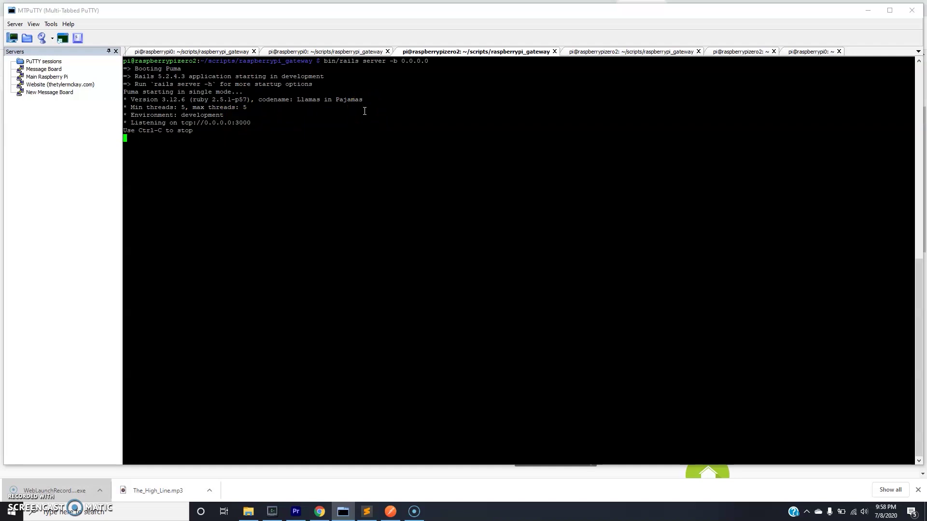
Highlight the logged message parameter 'ang' in the server's display_message request log.
key(alt+p)
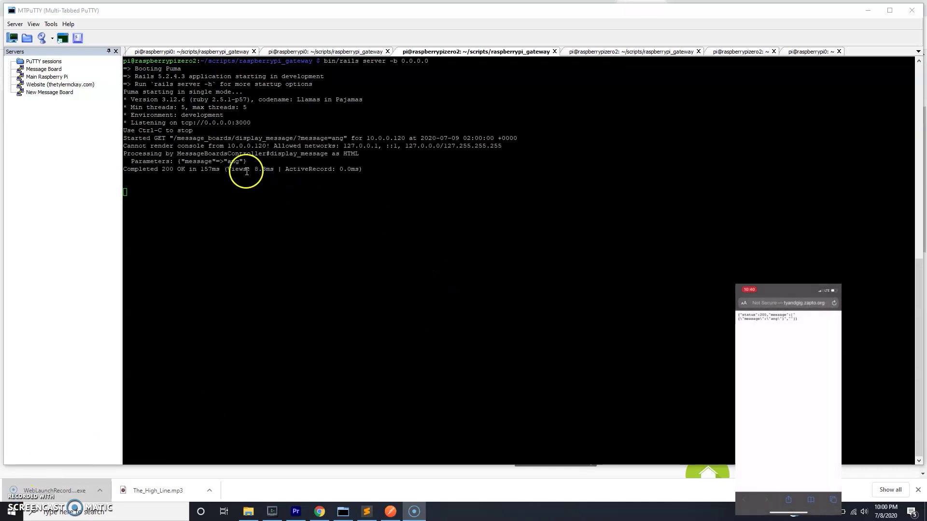
drag(197, 161, 240, 163)
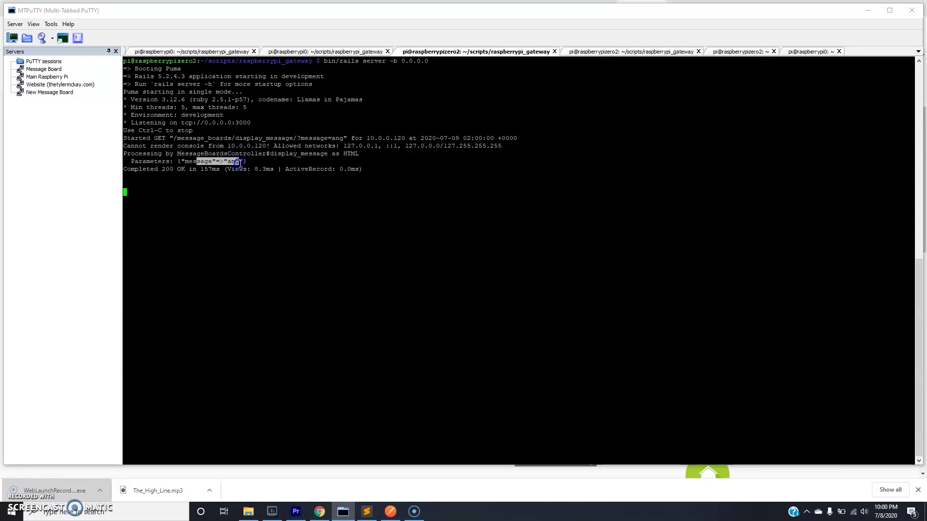
click(240, 163)
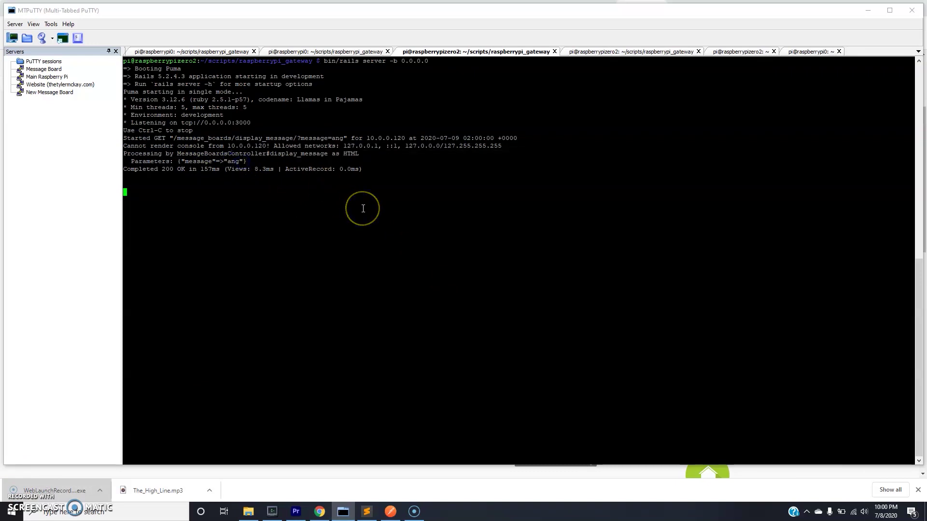